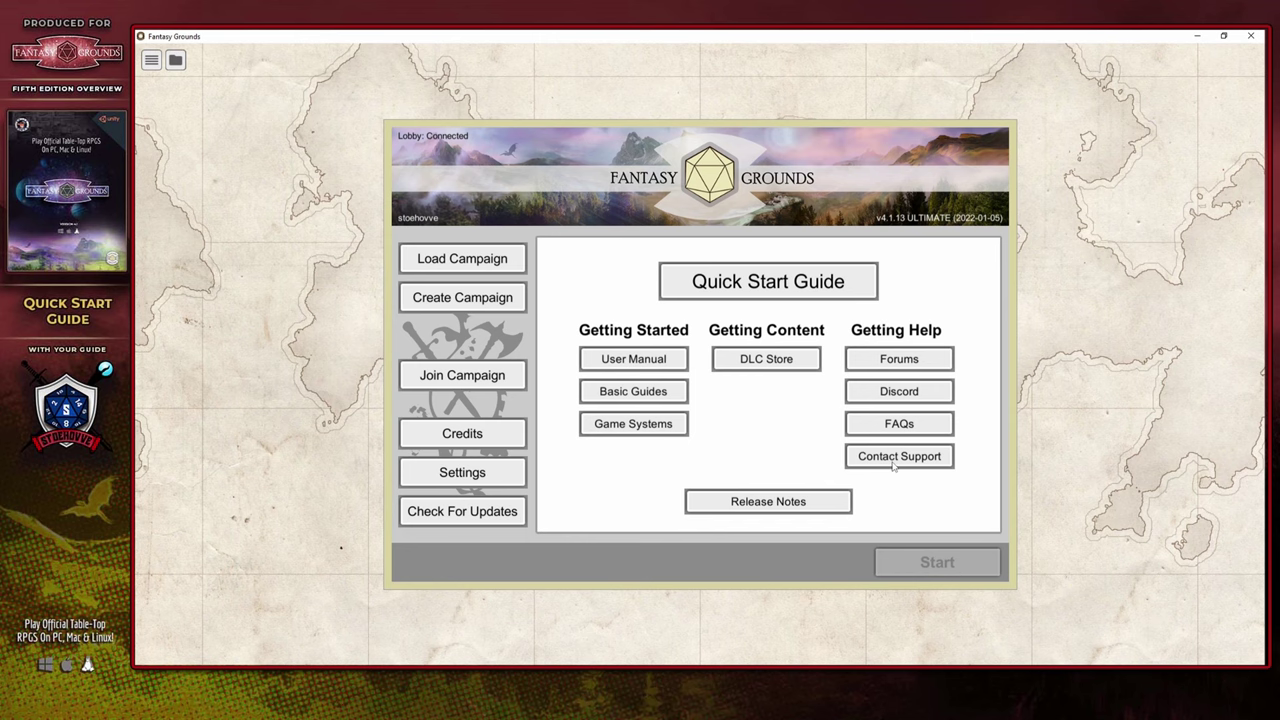
Open the Fantasy Grounds Customer Support page from Contact Support under Getting Help
left_click(895, 462)
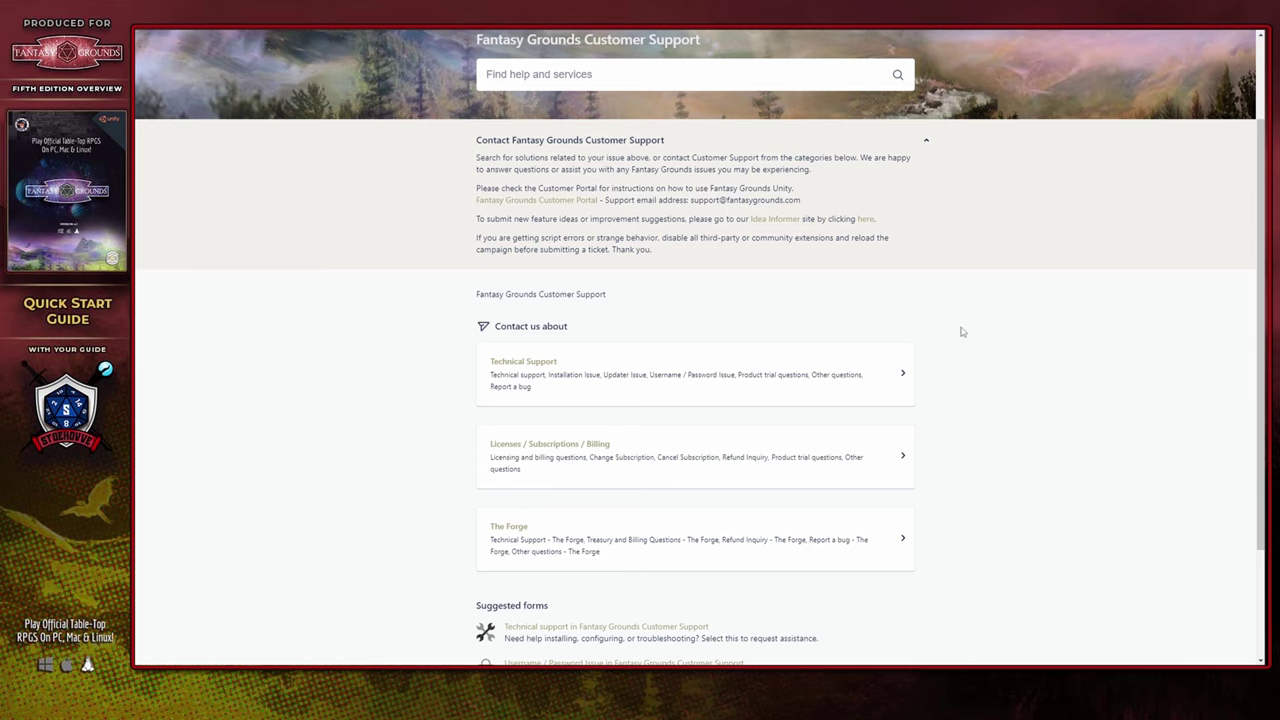
Browse the support categories, then bring the Fantasy Grounds window back to the front
scroll(1006, 352, "down", 2)
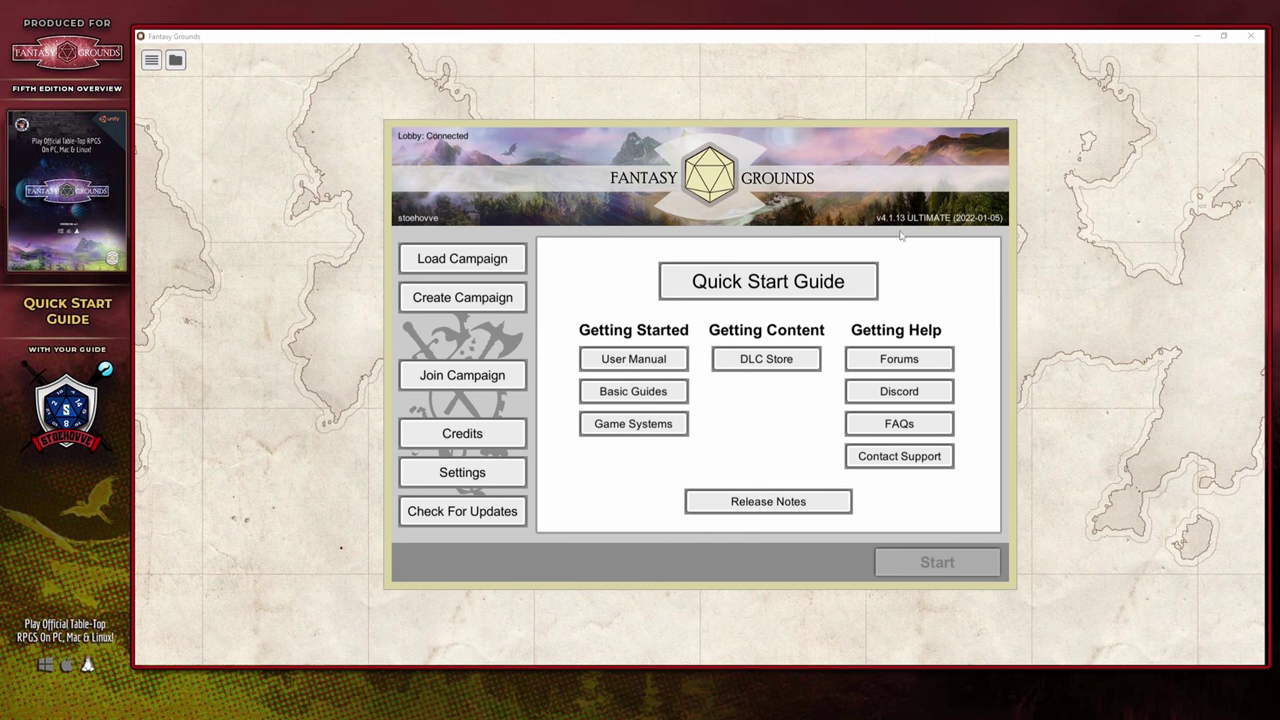
left_click(851, 210)
Exit the lobby via Check For Updates to bring up the Fantasy Grounds Updater v4.1.1
left_click(479, 482)
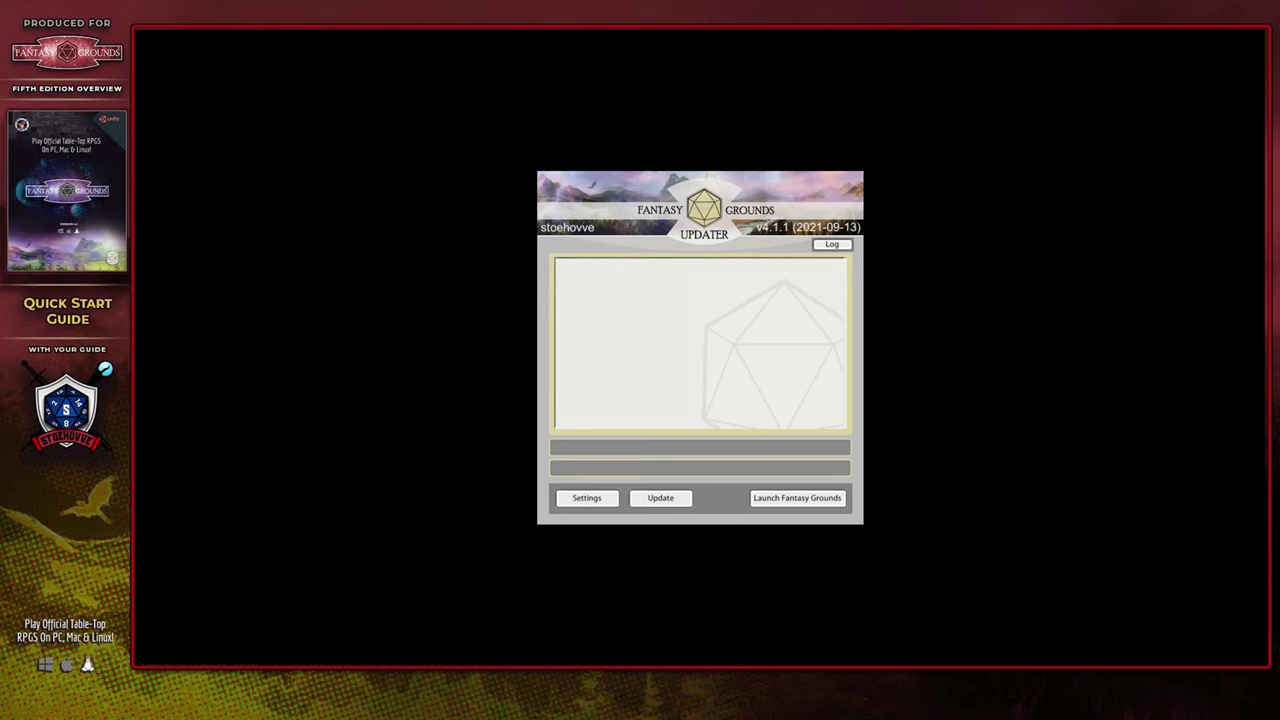
Launch Fantasy Grounds from the Updater to reach the new-campaign form
left_click(797, 497)
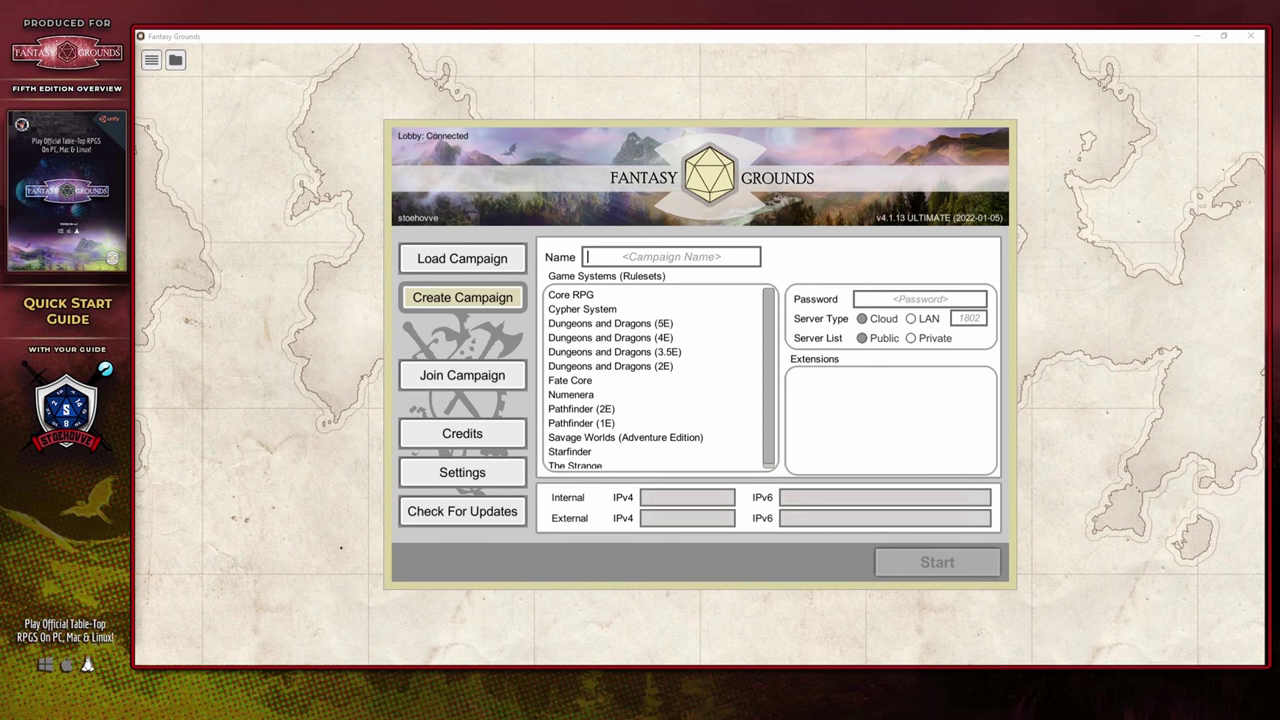
Name the campaign 'Quickstart Guide', pick the Dungeons and Dragons (5E) ruleset, and choose LAN hosting
left_click(706, 258)
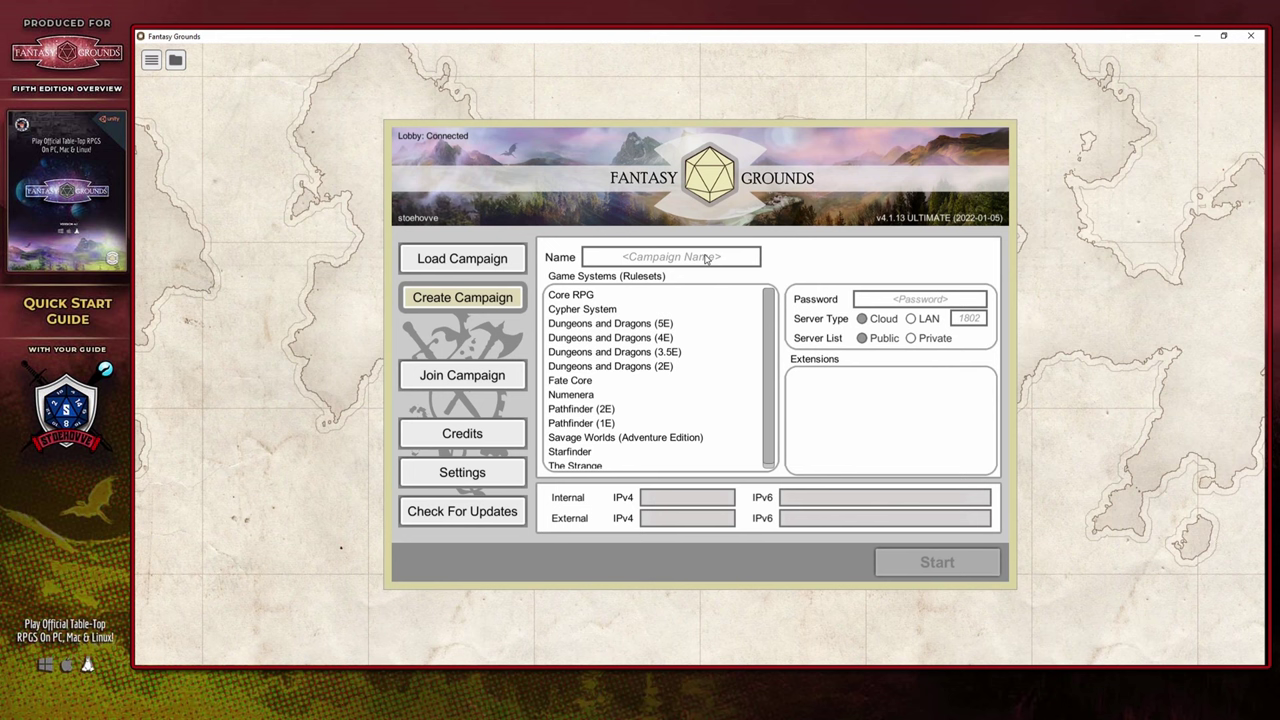
type("Quickstart Guide")
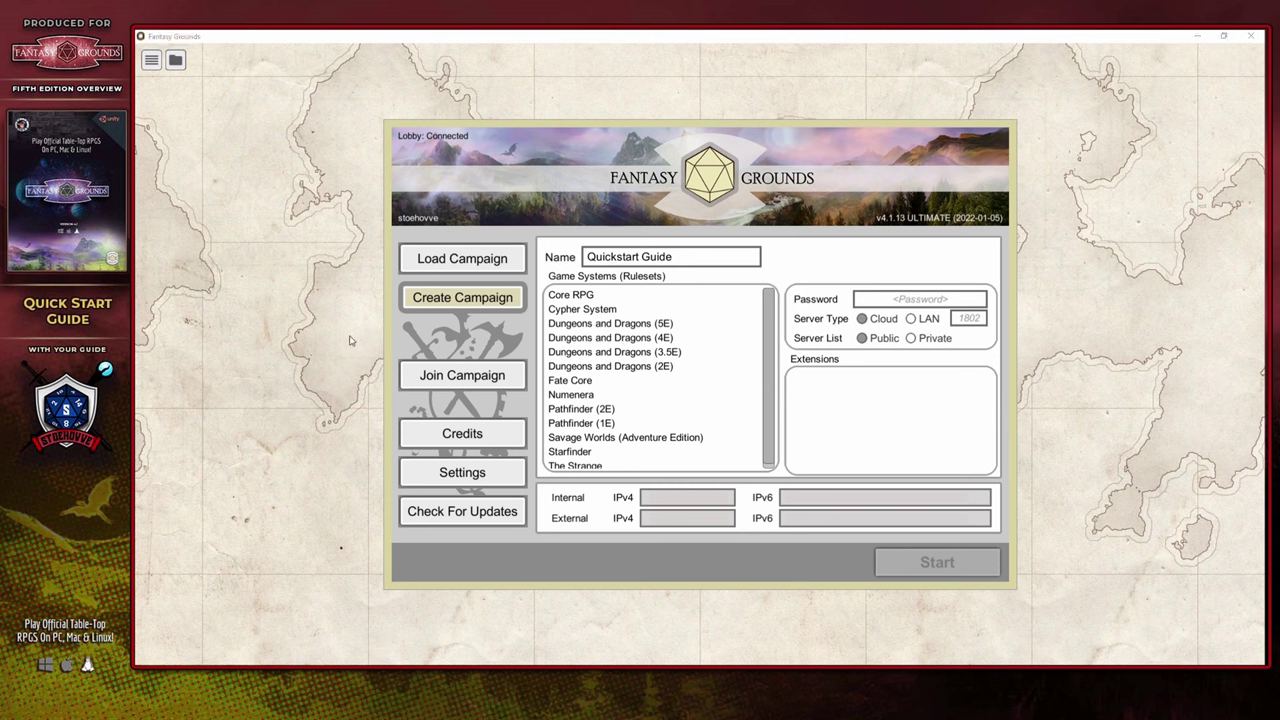
left_click(658, 325)
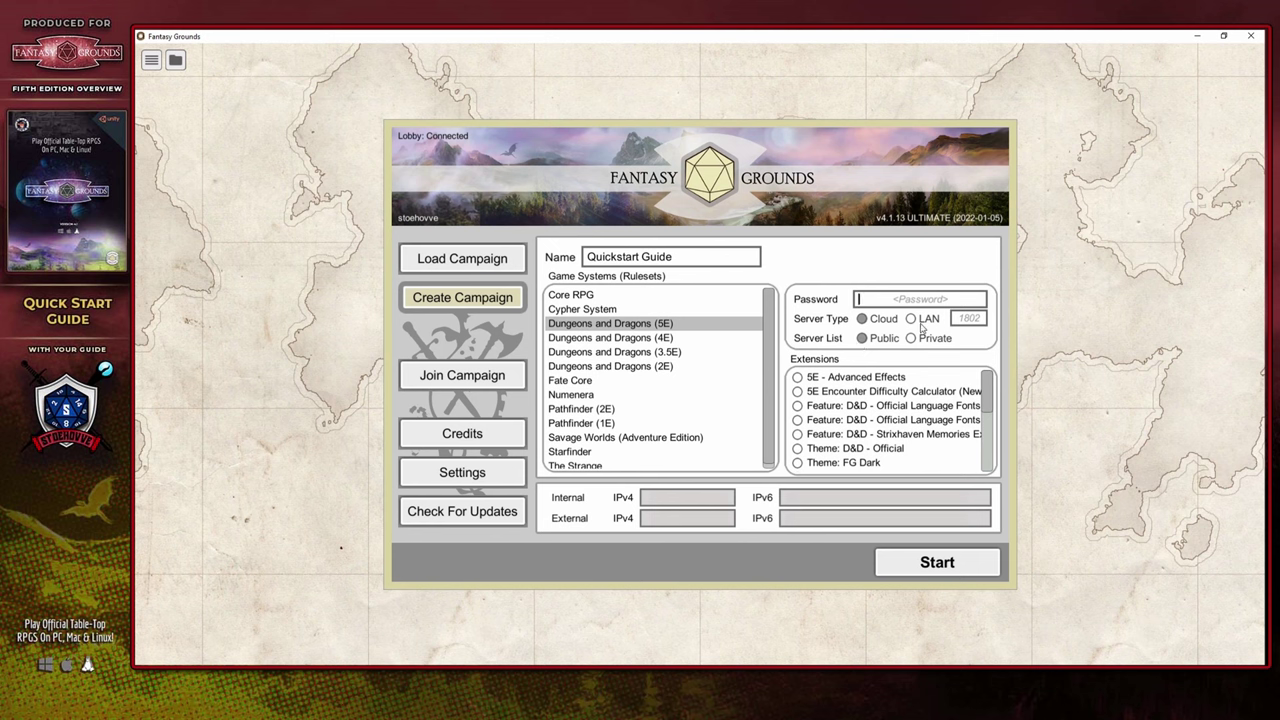
left_click(912, 320)
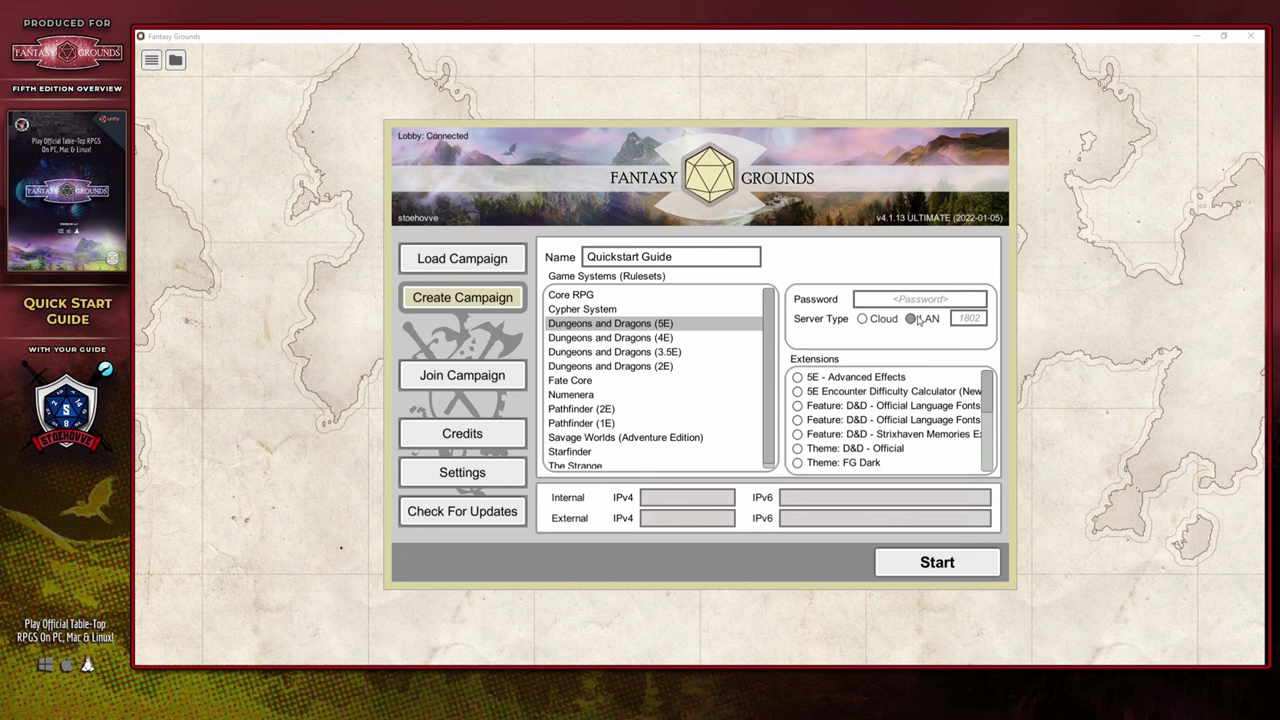
Change the Quickstart Guide campaign's server type selection
left_click(864, 319)
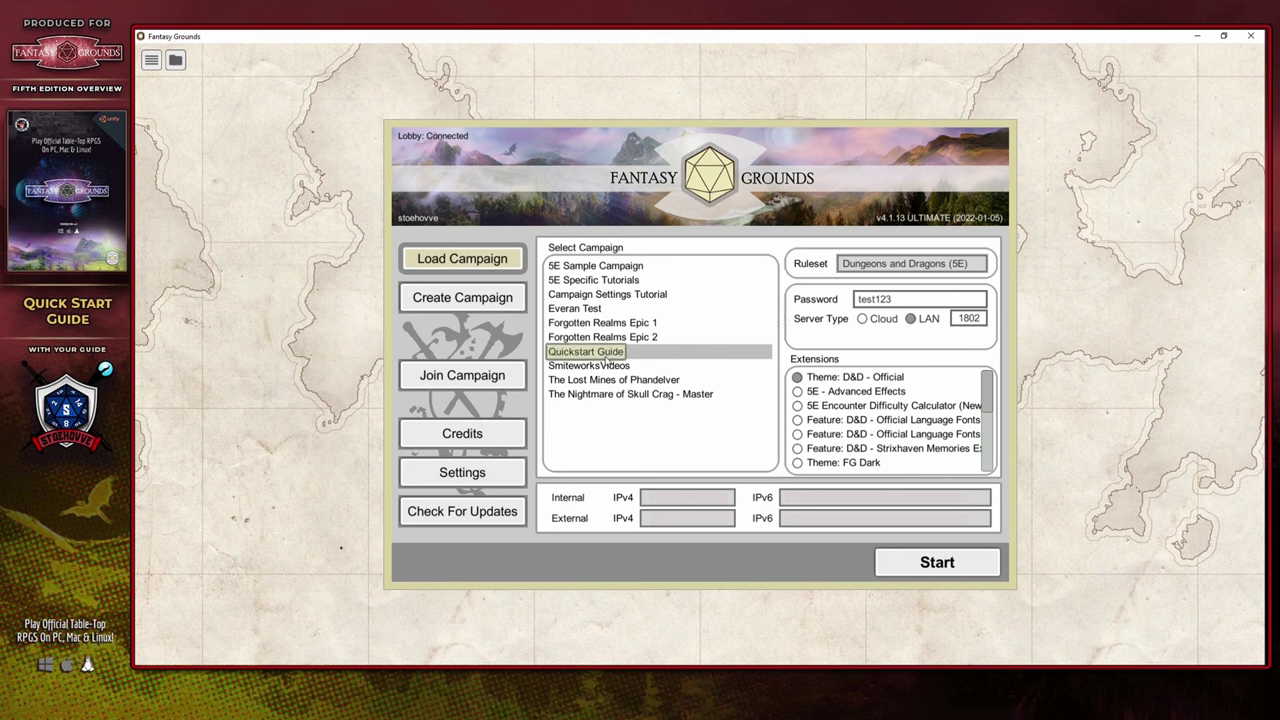
Start the Quickstart Guide campaign
left_click(924, 569)
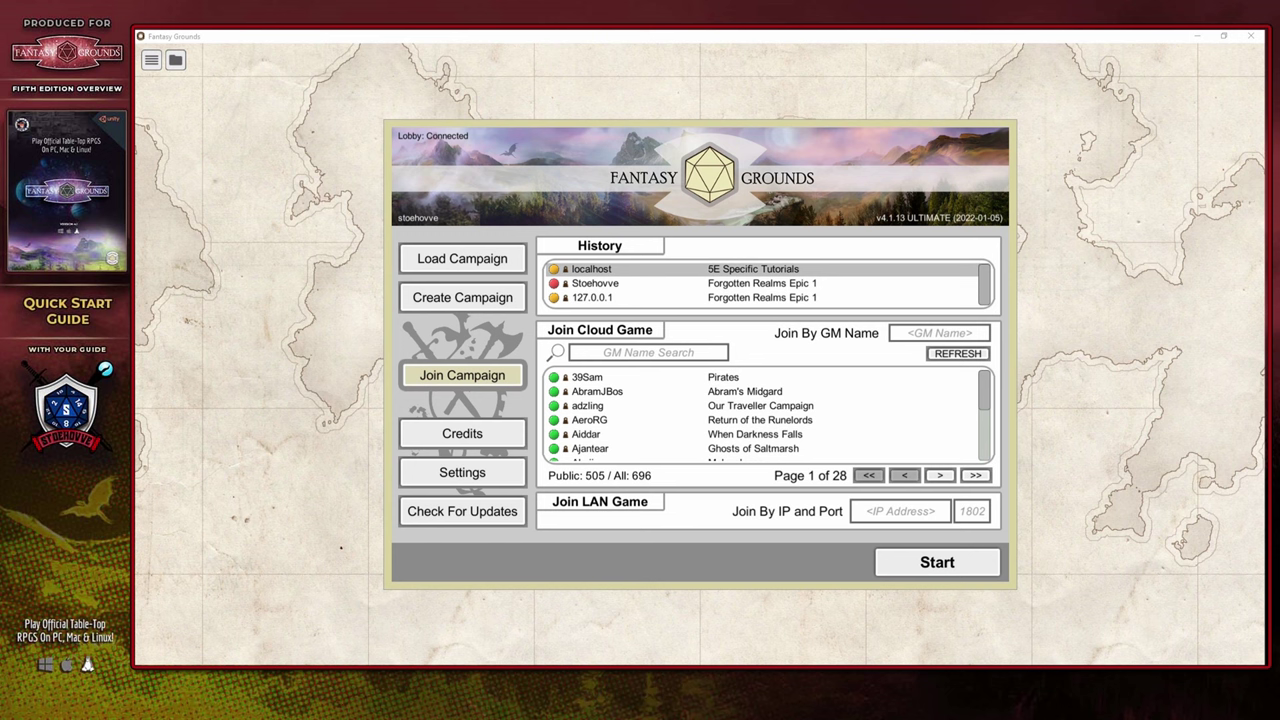
Refocus the launcher and advance Campaign Setup to the Data Modules page
left_click(581, 352)
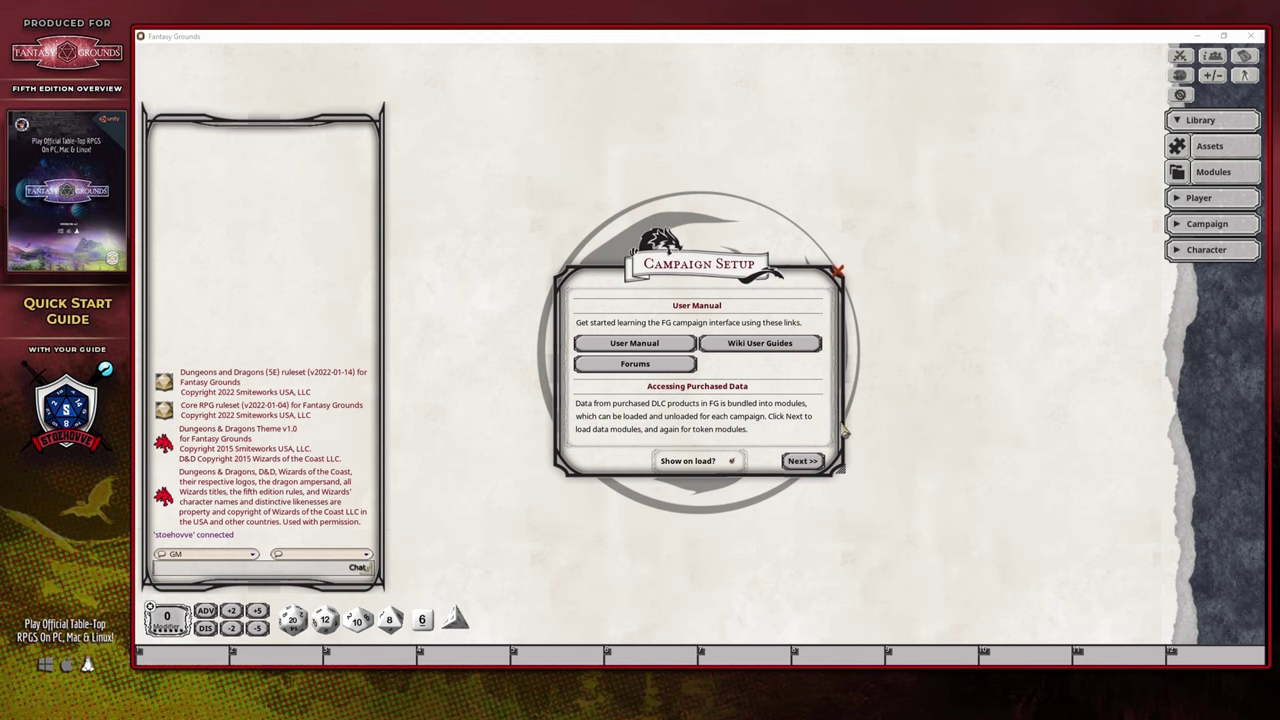
left_click(800, 462)
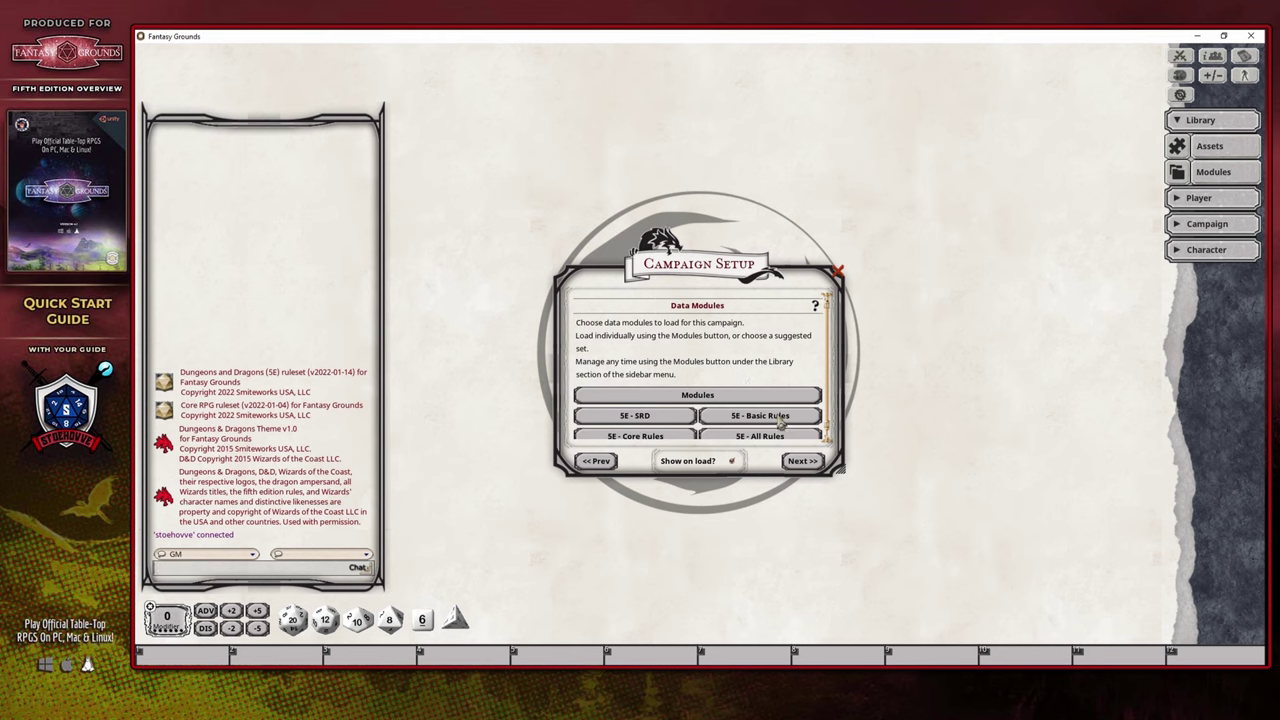
Advance the Campaign Setup wizard past Data Modules to its Options page
scroll(716, 425, "down", 1)
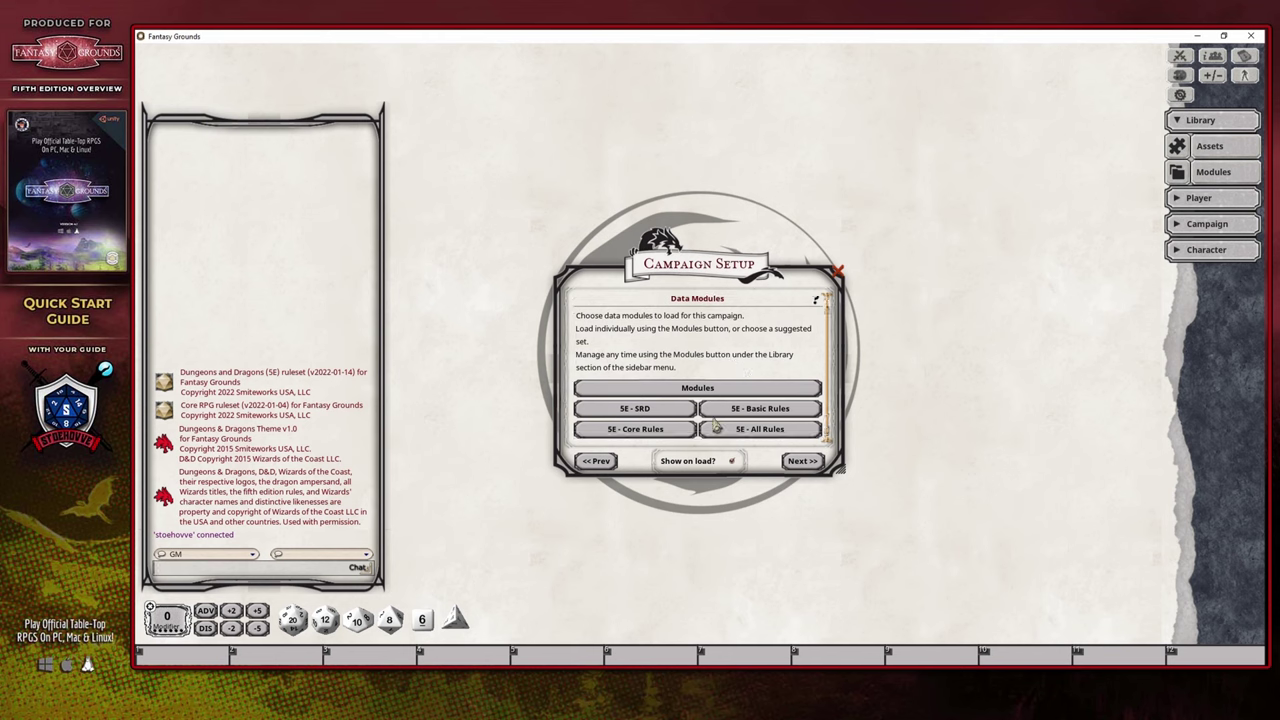
left_click(800, 461)
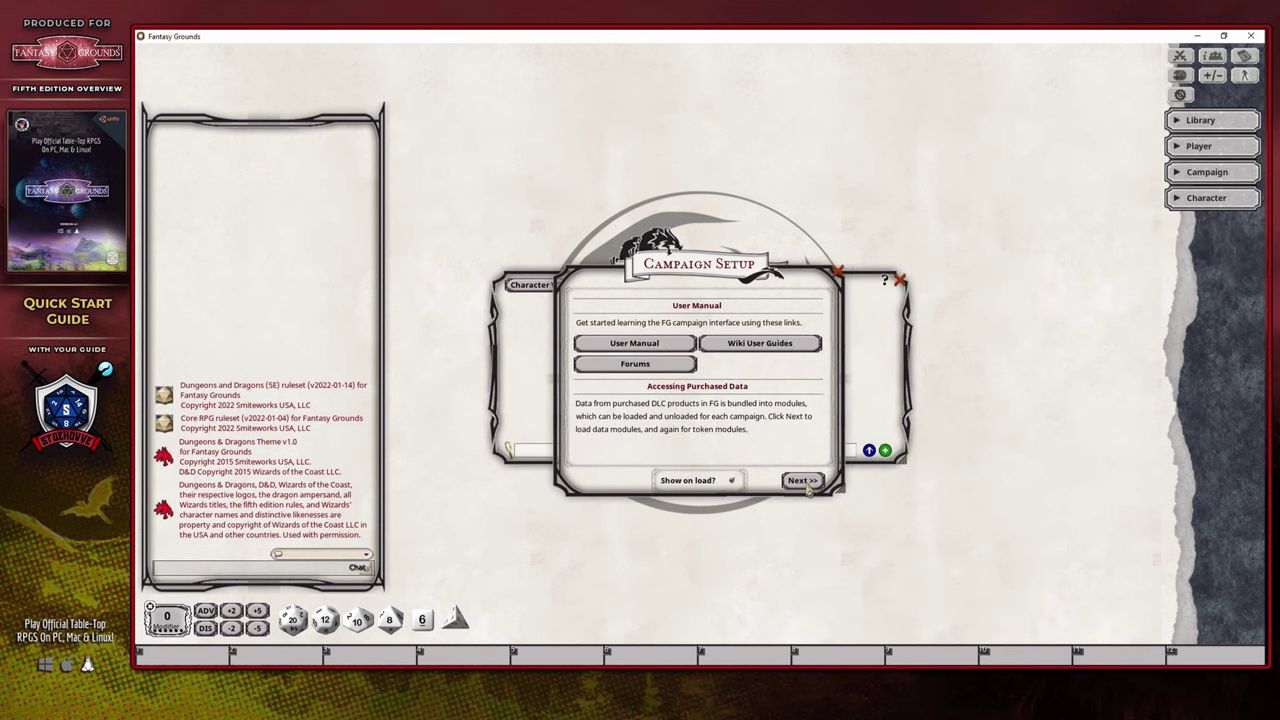
left_click(806, 481)
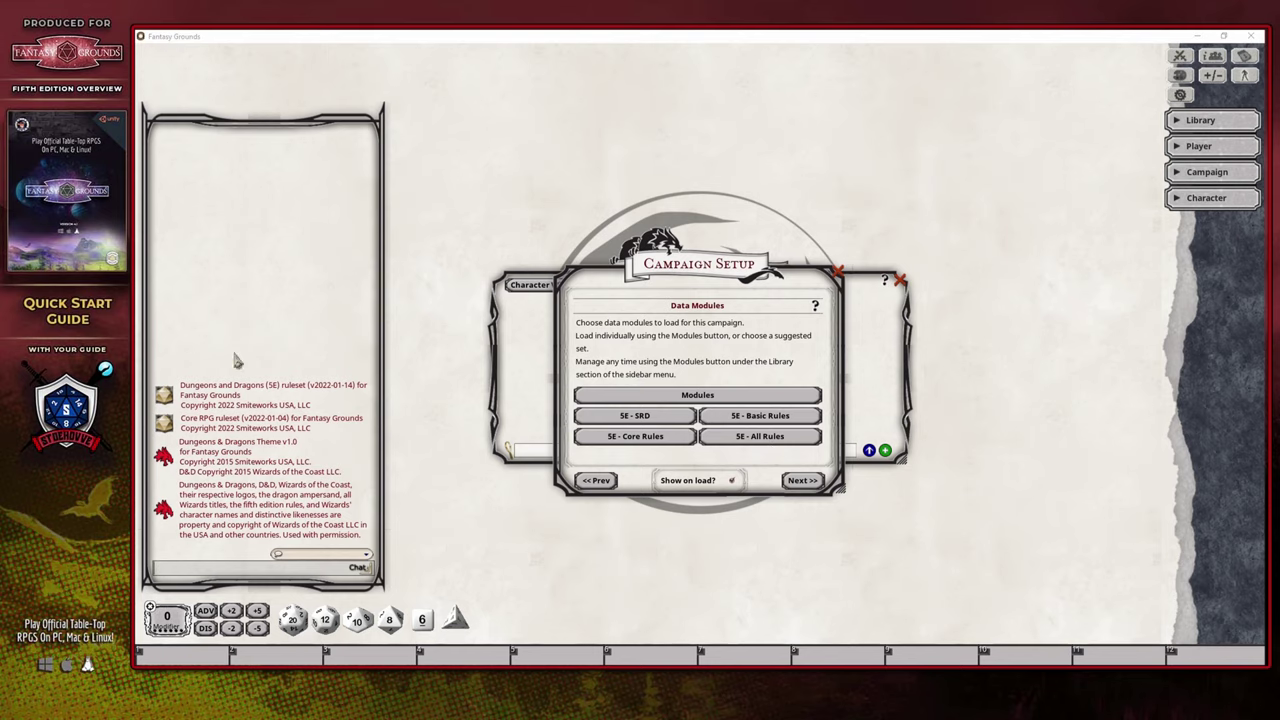
left_click(799, 481)
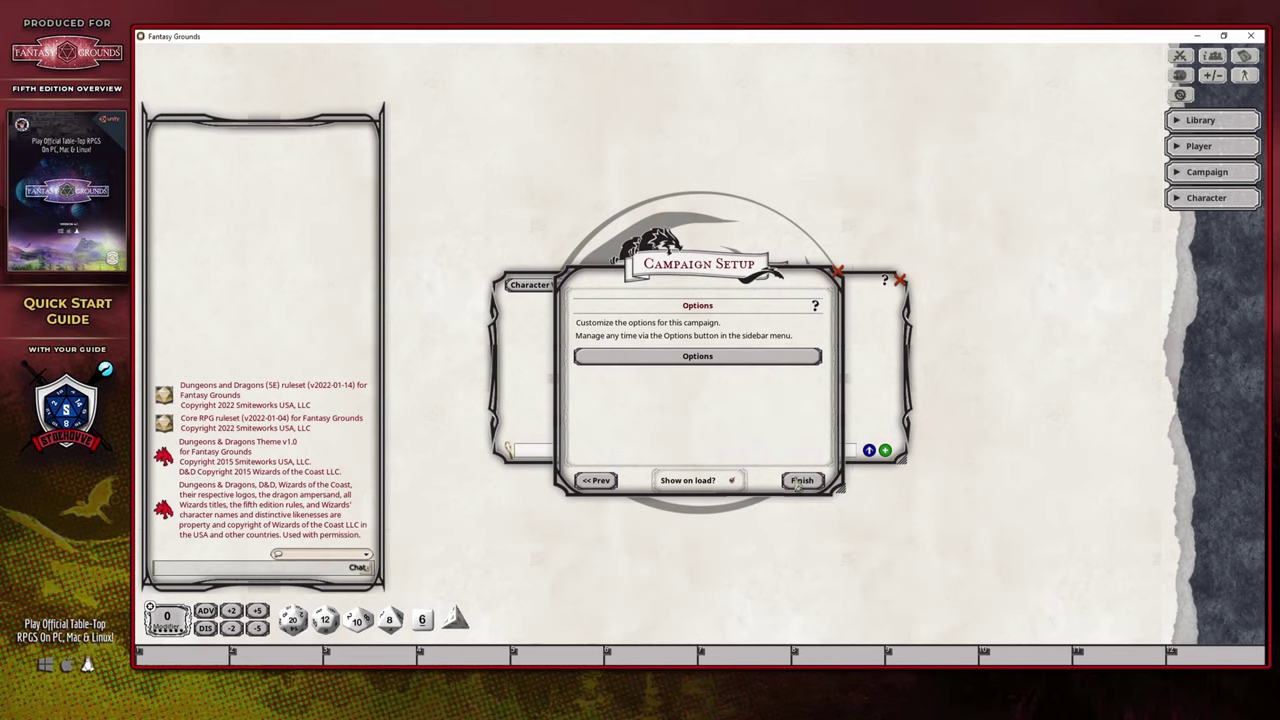
Open the campaign Options window, move it aside, review its client, game and view settings, then close it
left_click(716, 367)
left_click_drag(691, 253, 563, 106)
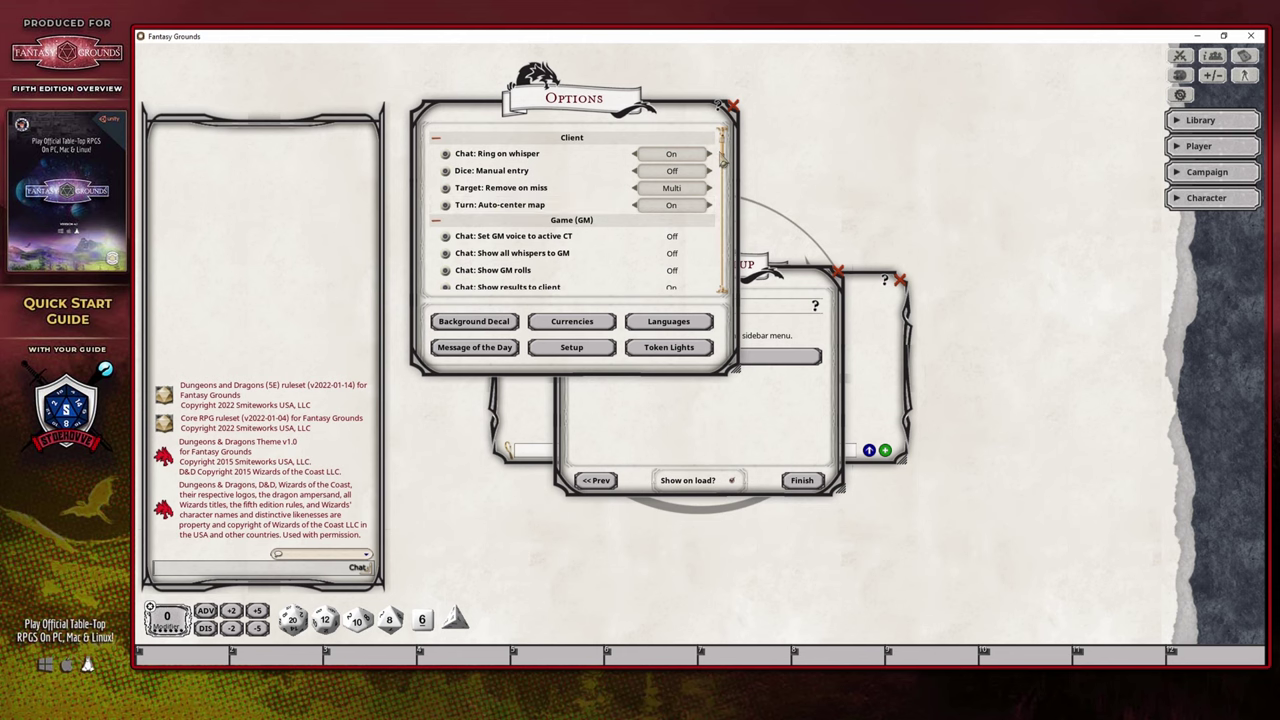
mouse_move(726, 160)
left_mouse_down()
mouse_move(740, 300)
mouse_move(749, 168)
left_mouse_up()
scroll(514, 243, "up", 4)
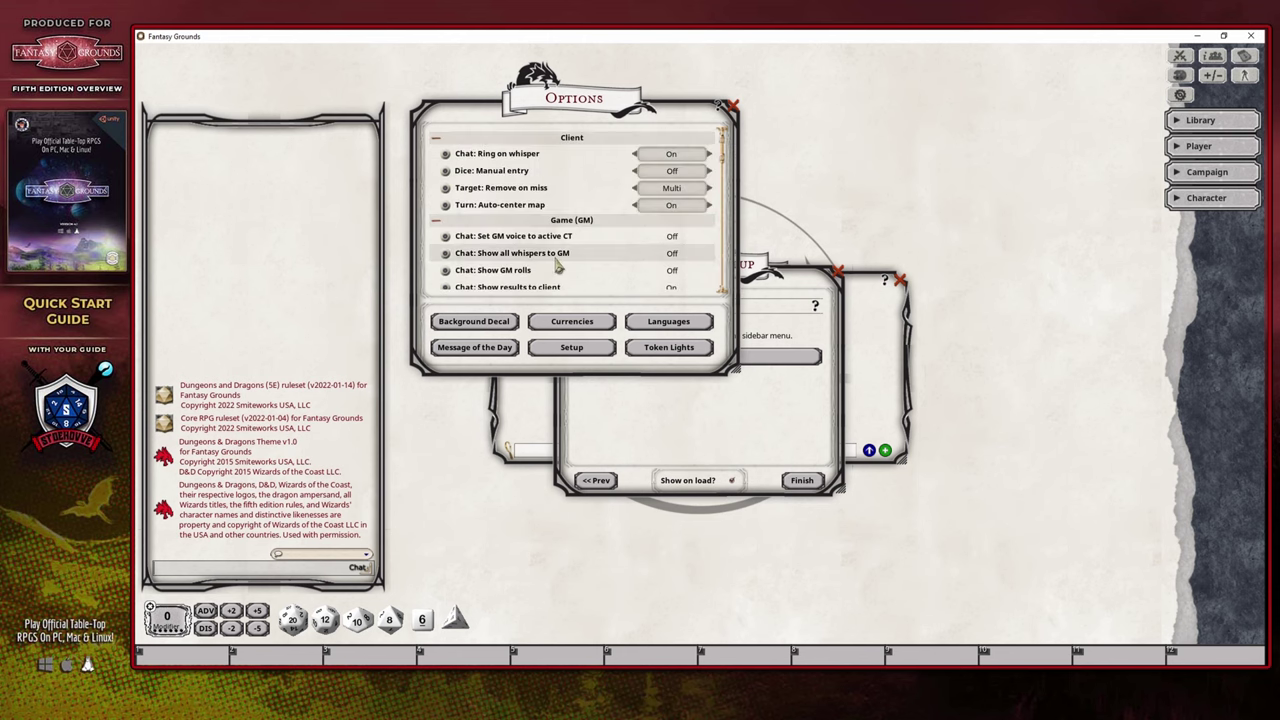
scroll(537, 249, "down", 1)
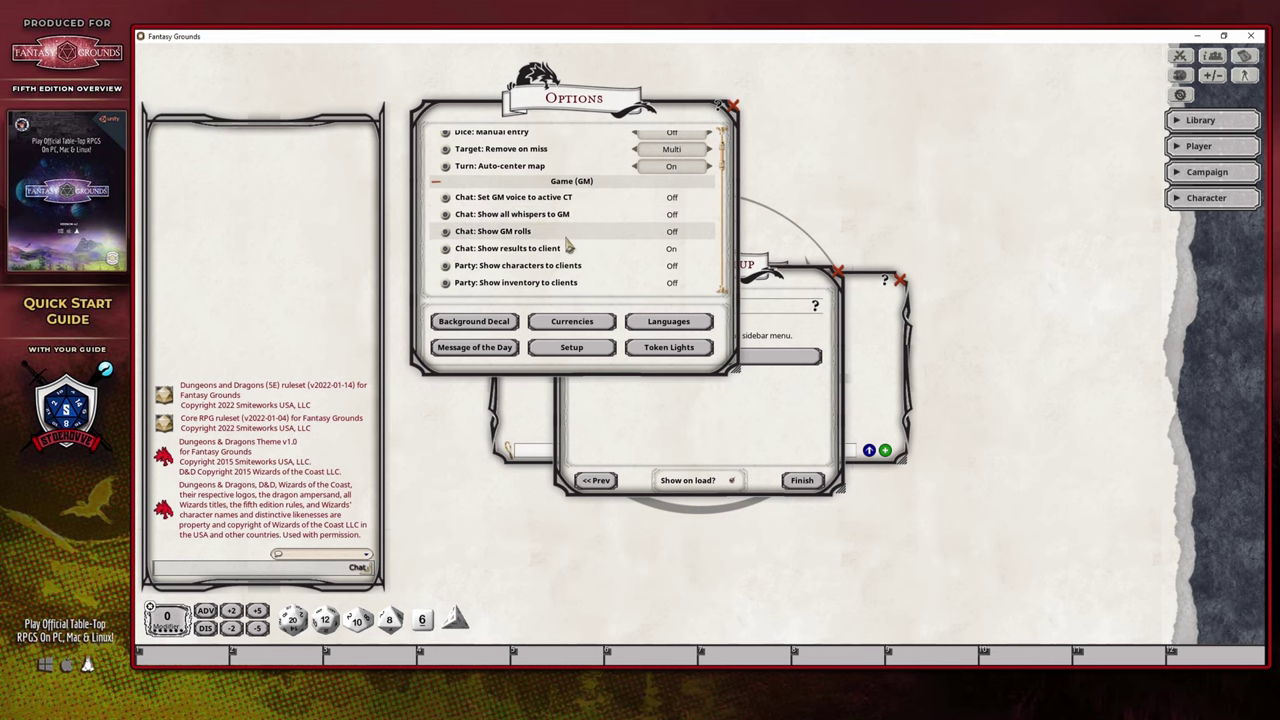
scroll(585, 249, "down", 5)
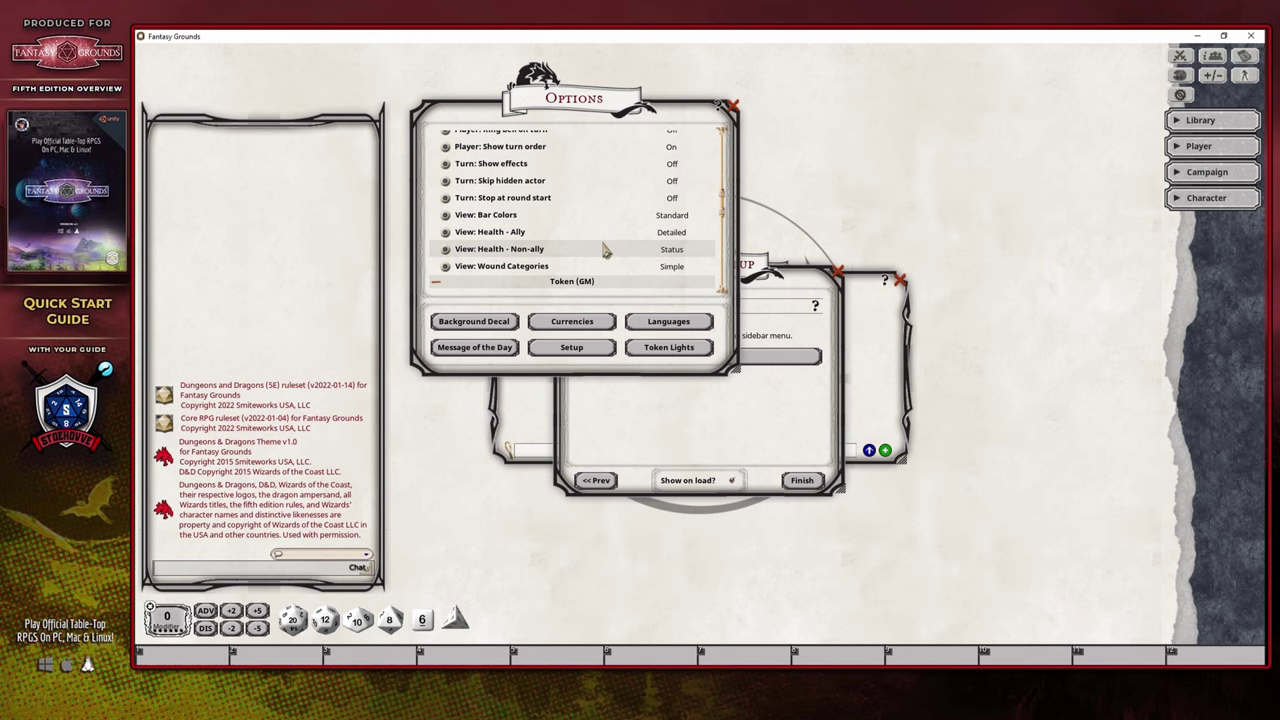
left_click(737, 108)
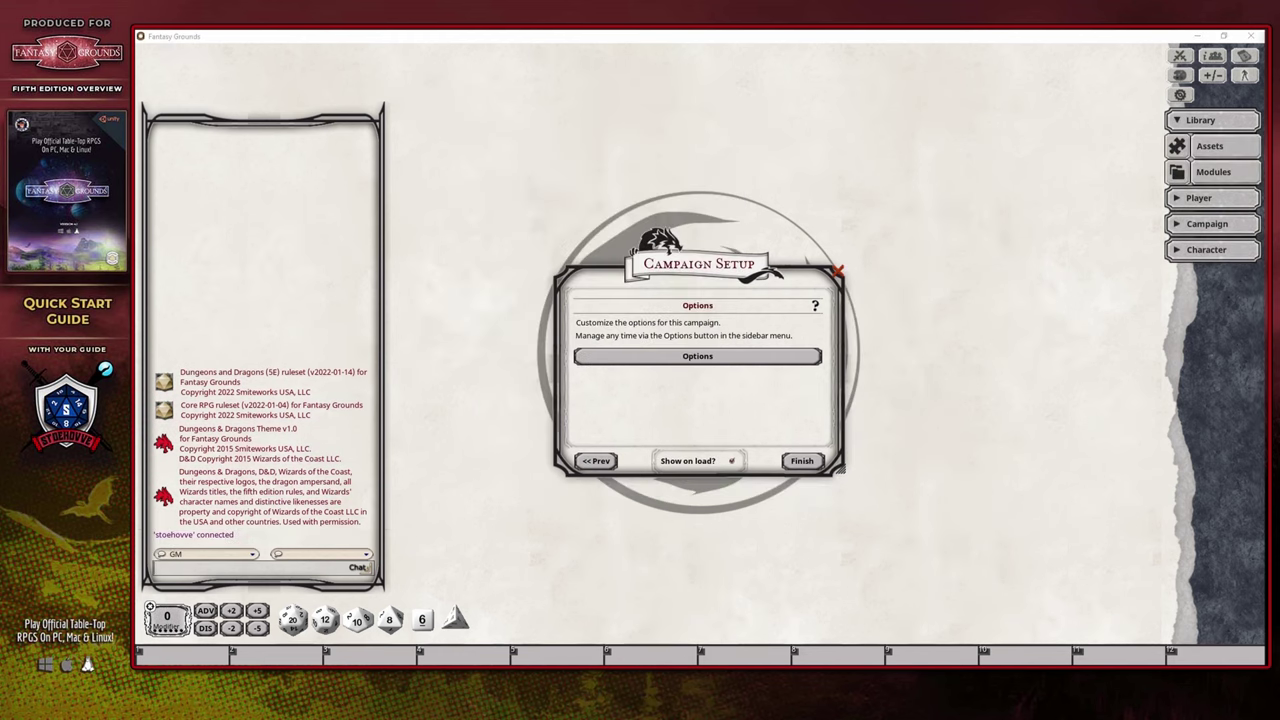
Turn off Show on load?, finish the Campaign Setup wizard, and reopen the campaign Options window
left_click(733, 466)
left_click(802, 461)
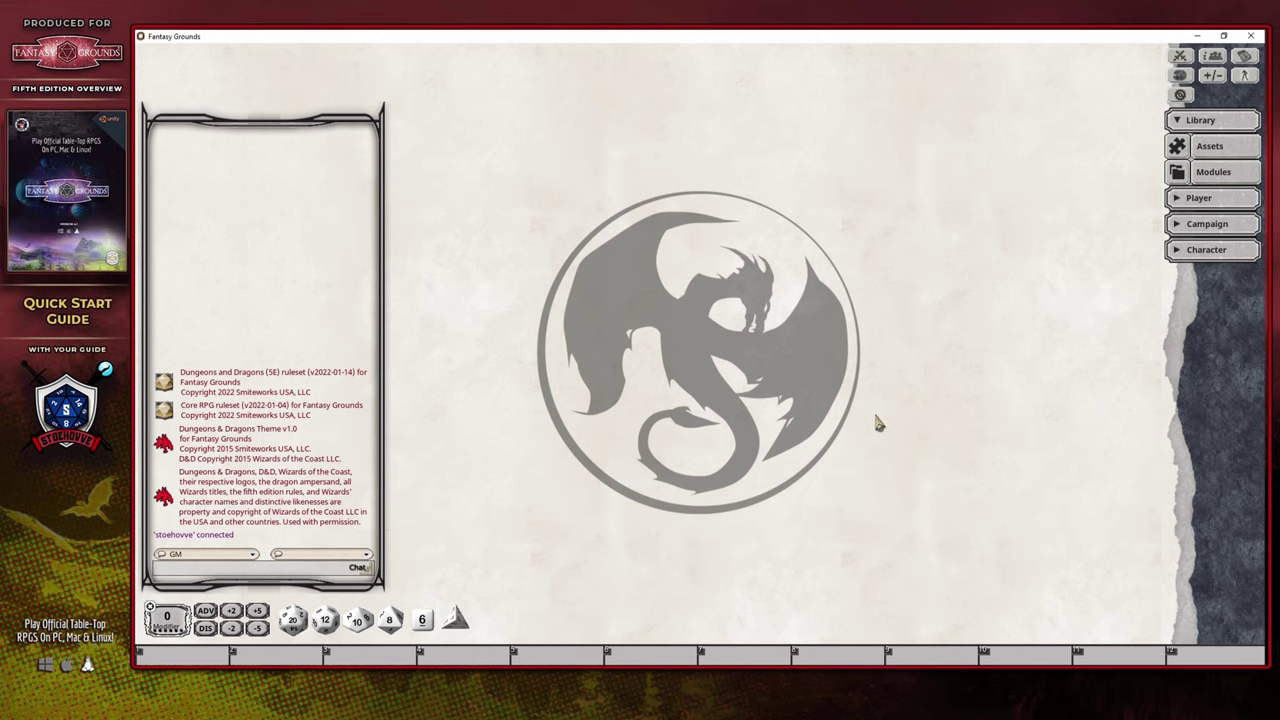
left_click(1180, 77)
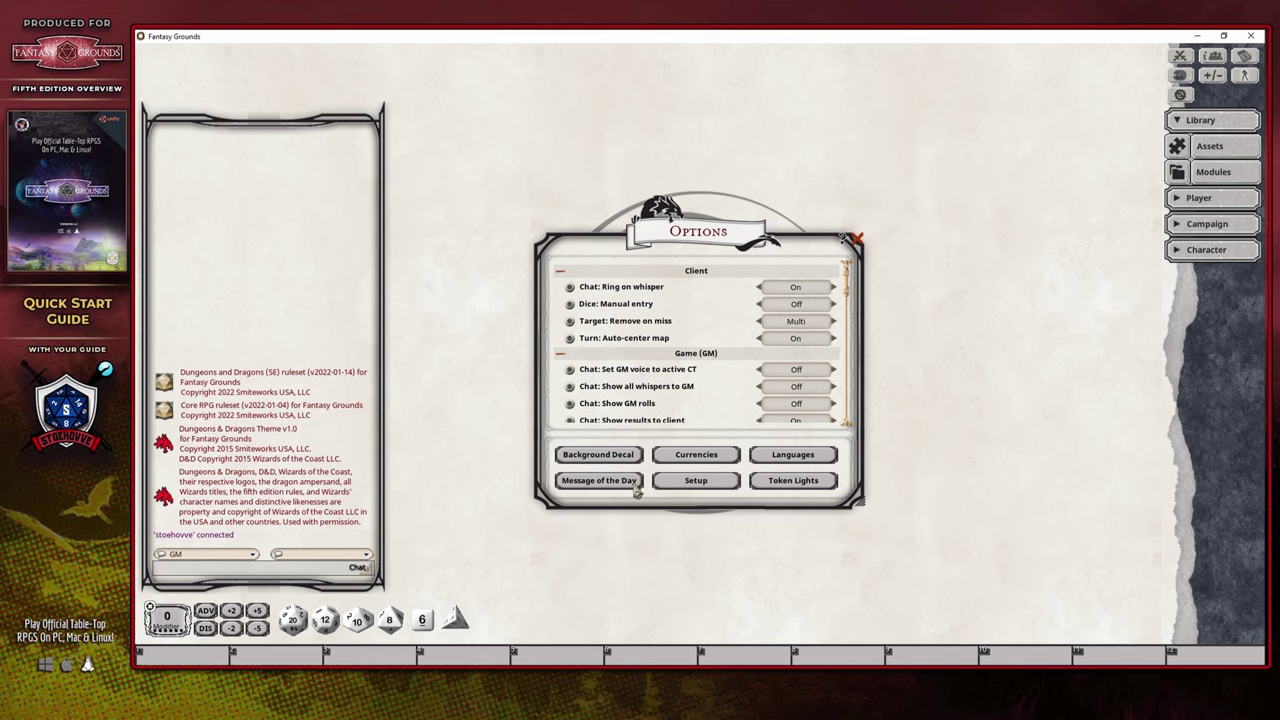
Reopen Campaign Setup via the Options Setup button, then close both Campaign Setup and Options
left_click(690, 481)
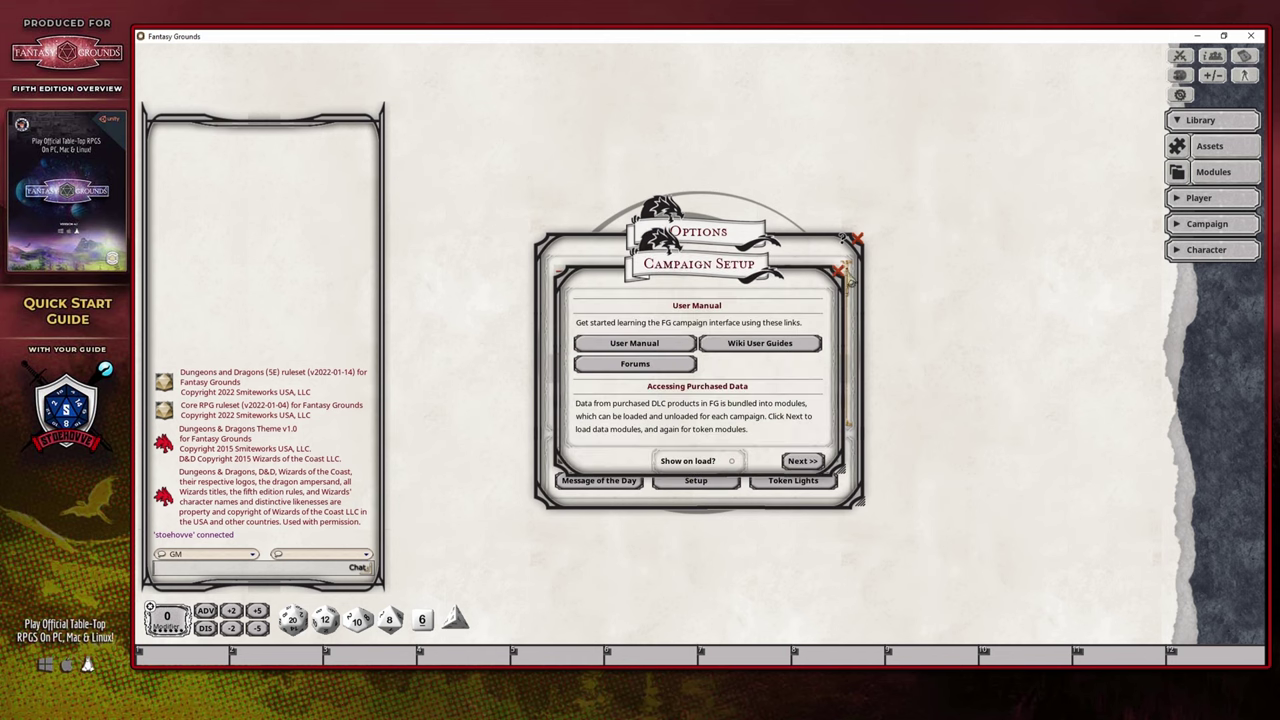
left_click(839, 272)
left_click(857, 239)
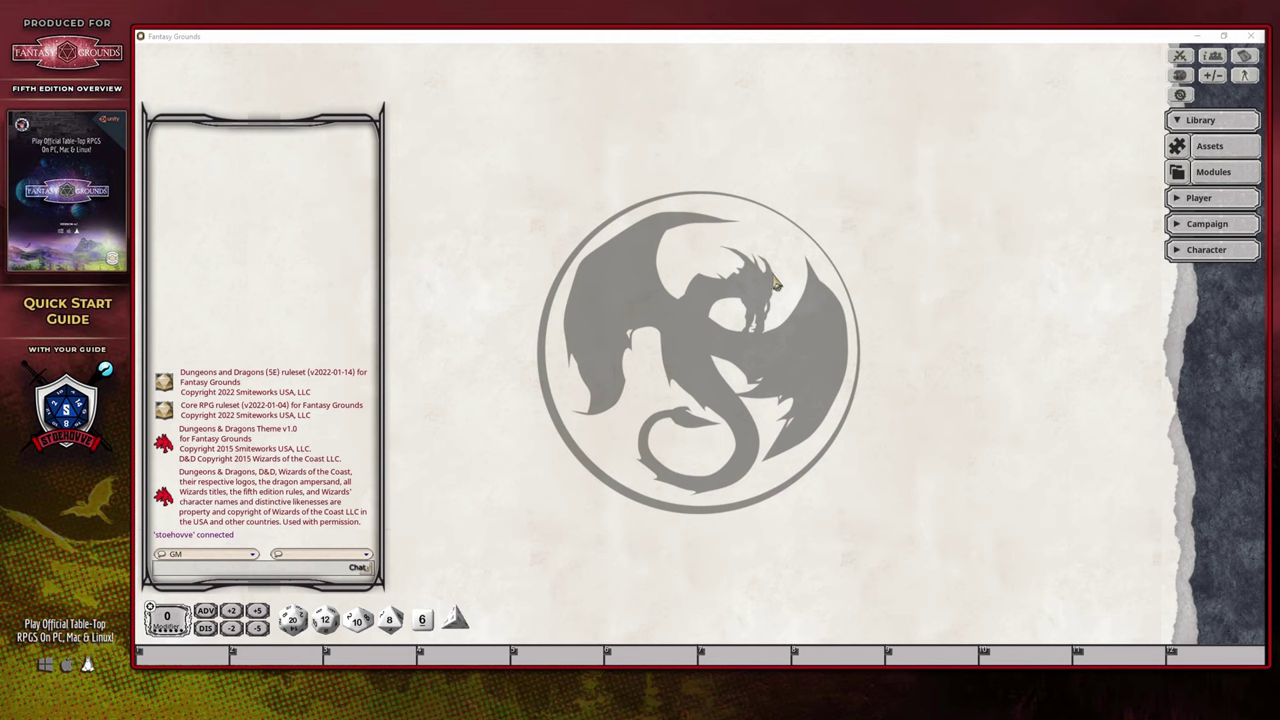
Open the empty Modules window from the Library sidebar and drag it toward the upper right
left_click(1226, 174)
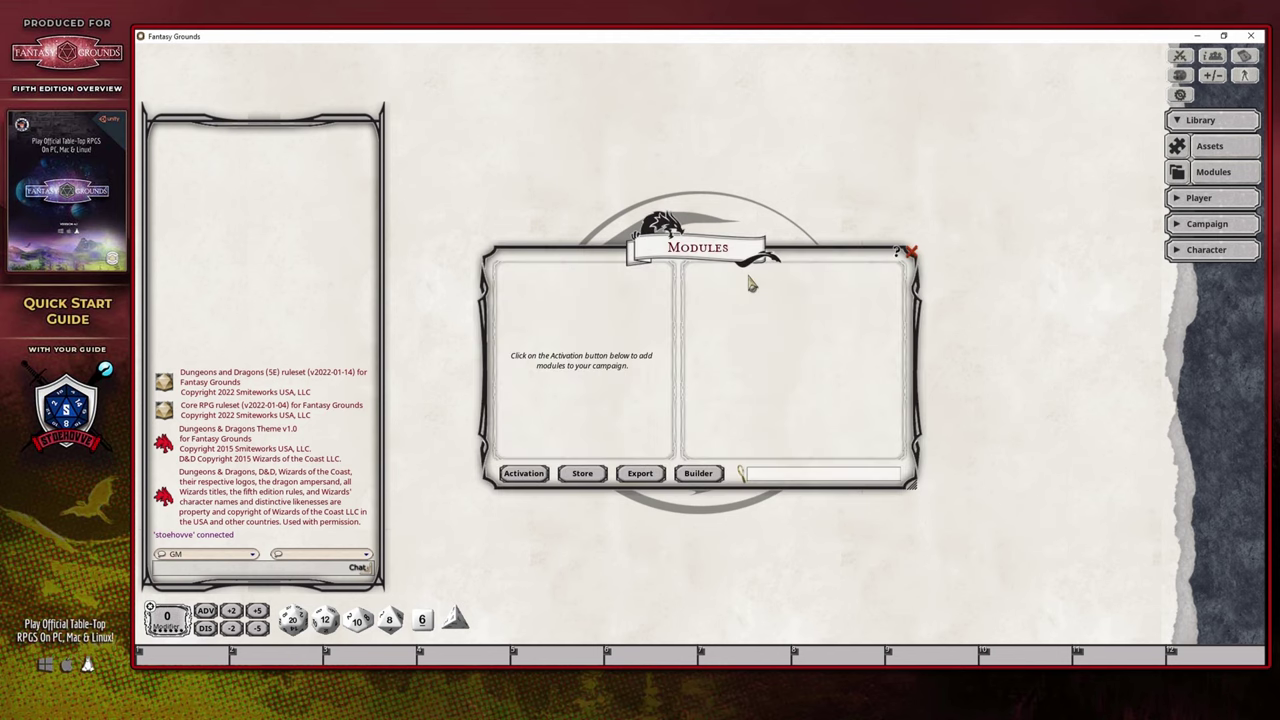
left_click_drag(664, 258, 778, 165)
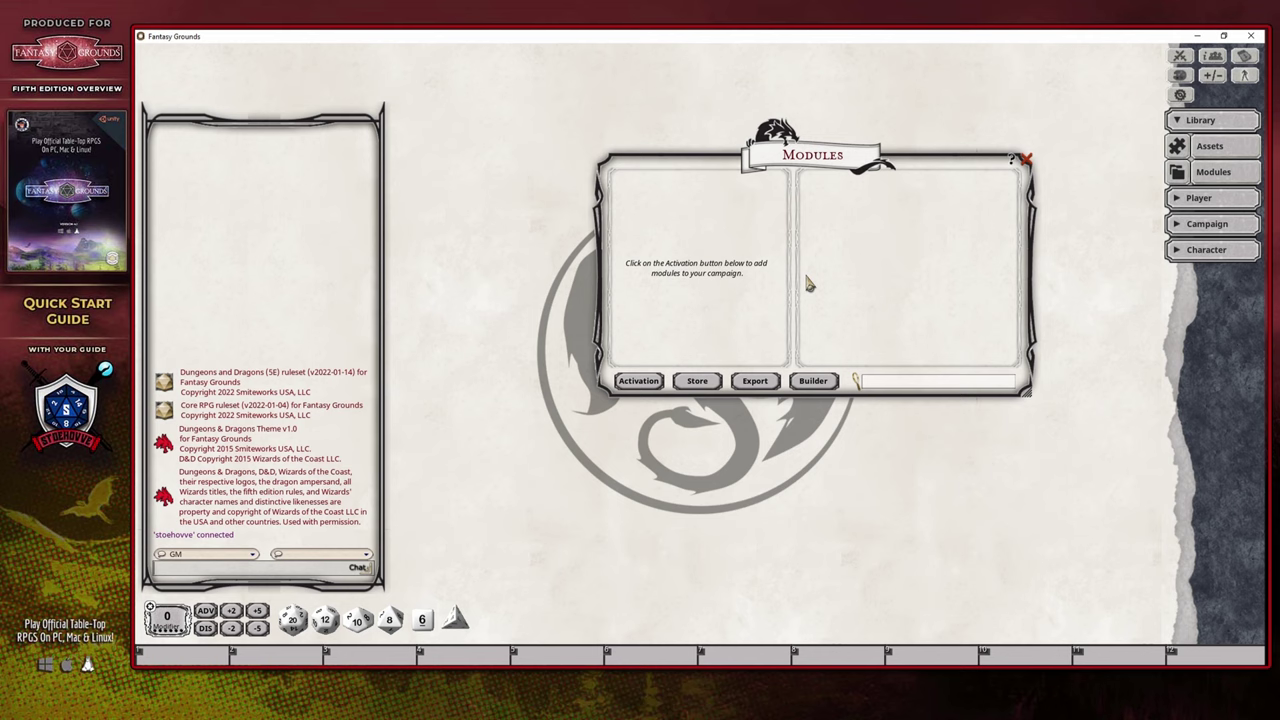